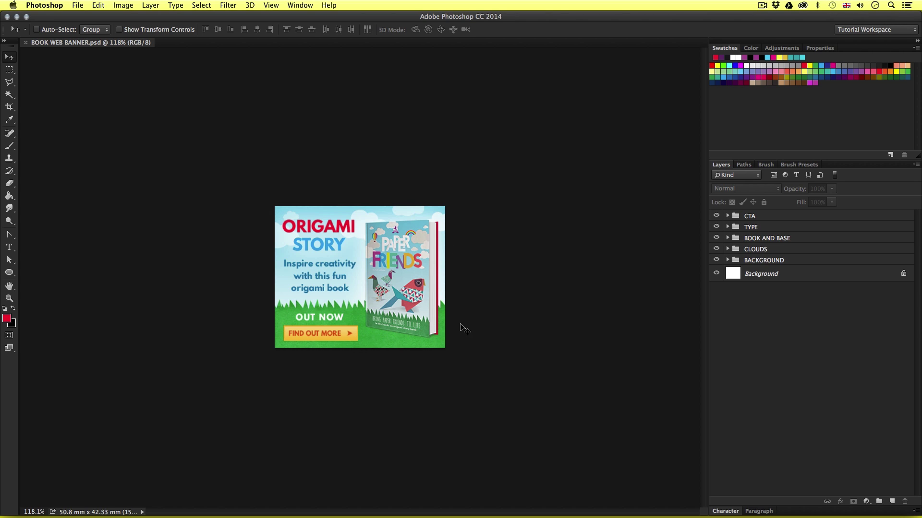
# Open Save for Web for the 300×250 banner, previewing it as a quality-78 JPEG, and reposition the dialog
pyautogui.click(77, 6)
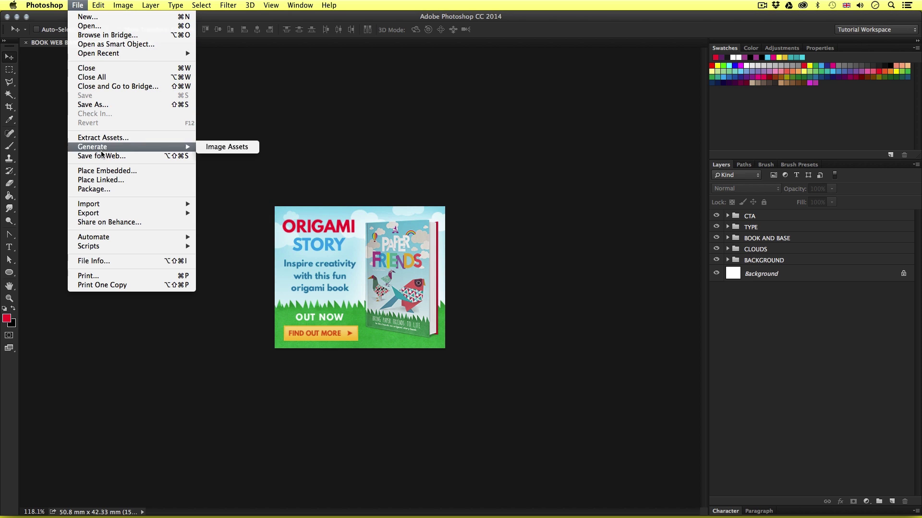
pyautogui.click(101, 156)
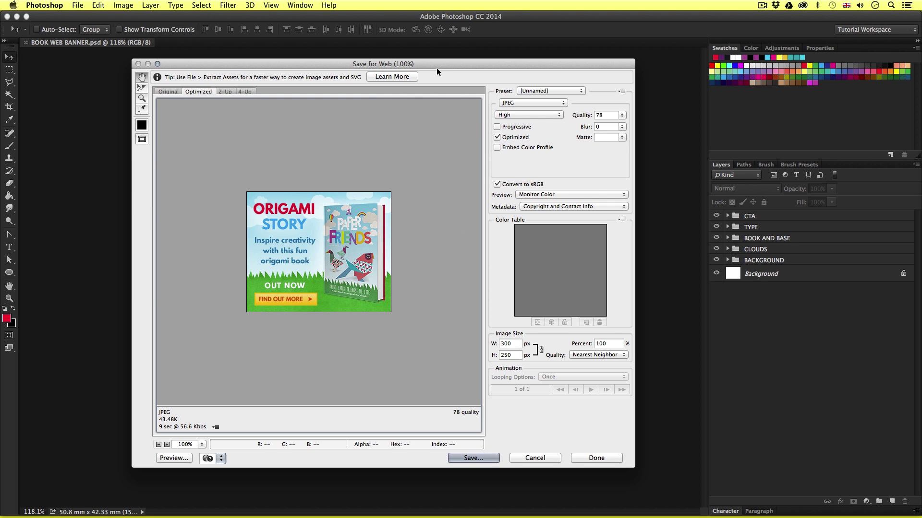
pyautogui.moveTo(436, 65); pyautogui.dragTo(429, 68)
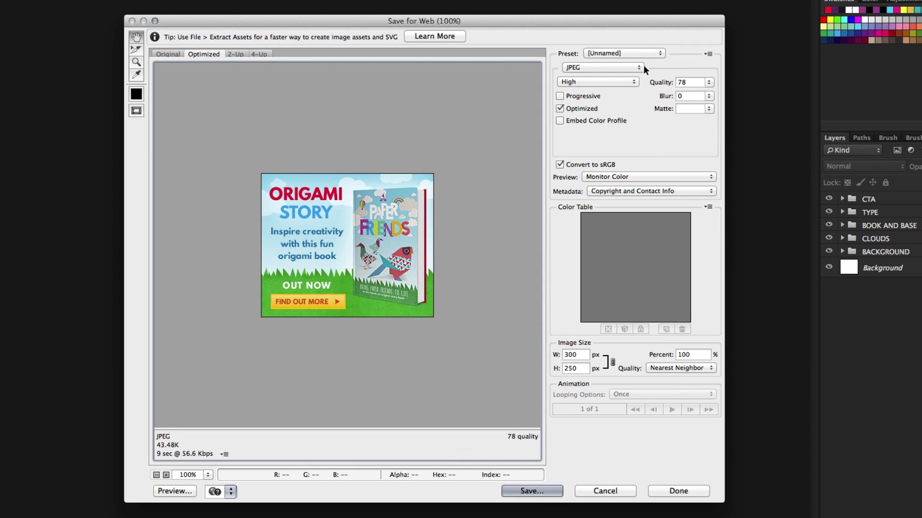
# Compare the GIF 32 Dithered, GIF 64 No Dither and PNG-8 128 Dithered presets, then apply GIF 32 No Dither
pyautogui.click(607, 52)
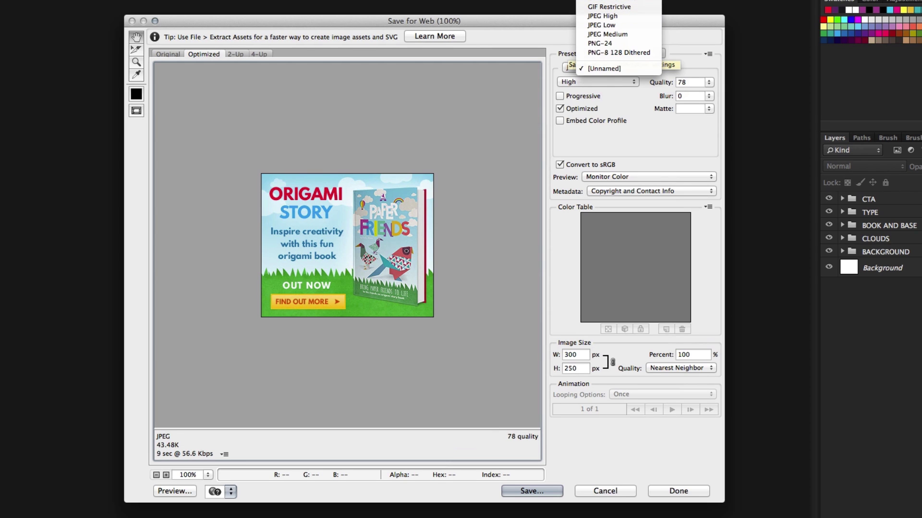
pyautogui.click(613, 5)
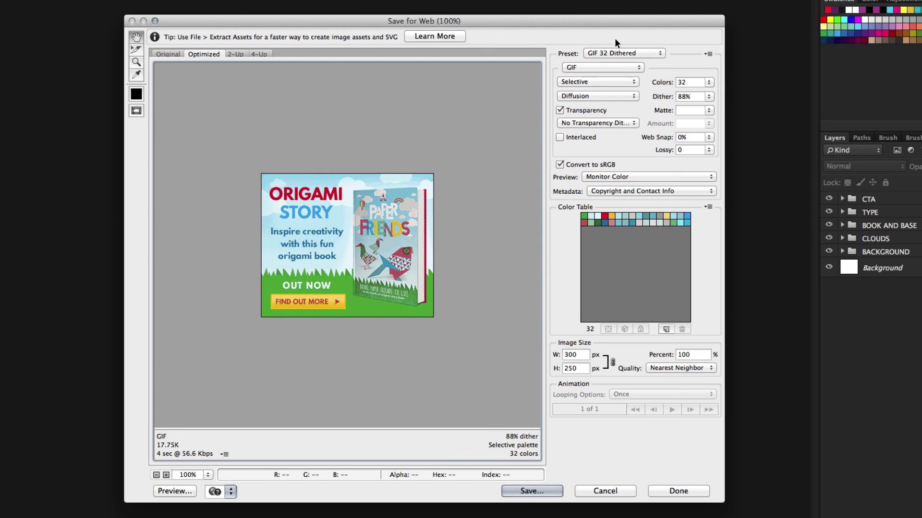
pyautogui.click(615, 54)
pyautogui.click(614, 80)
pyautogui.click(613, 52)
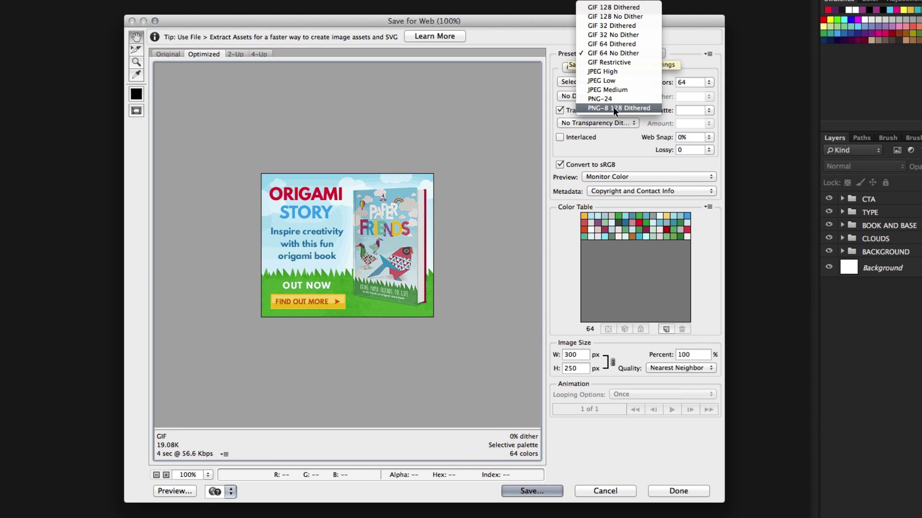
pyautogui.click(613, 107)
pyautogui.click(609, 53)
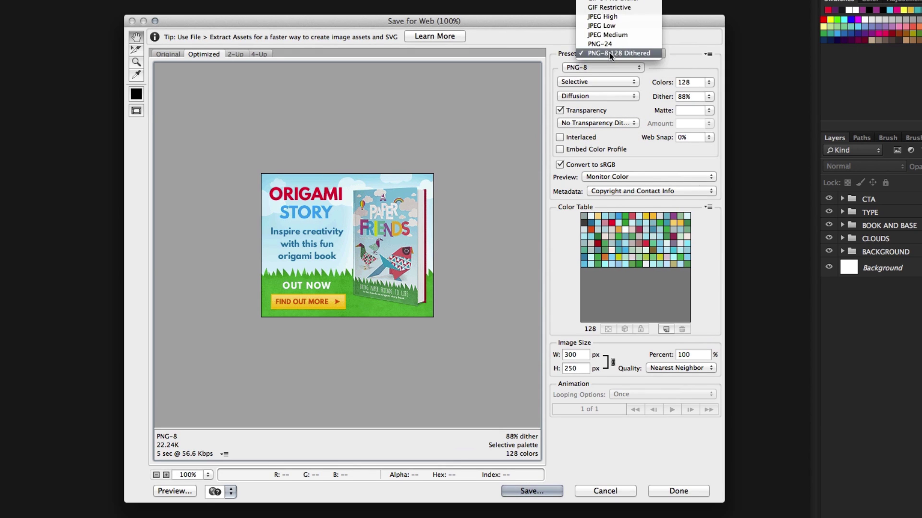
pyautogui.click(612, 2)
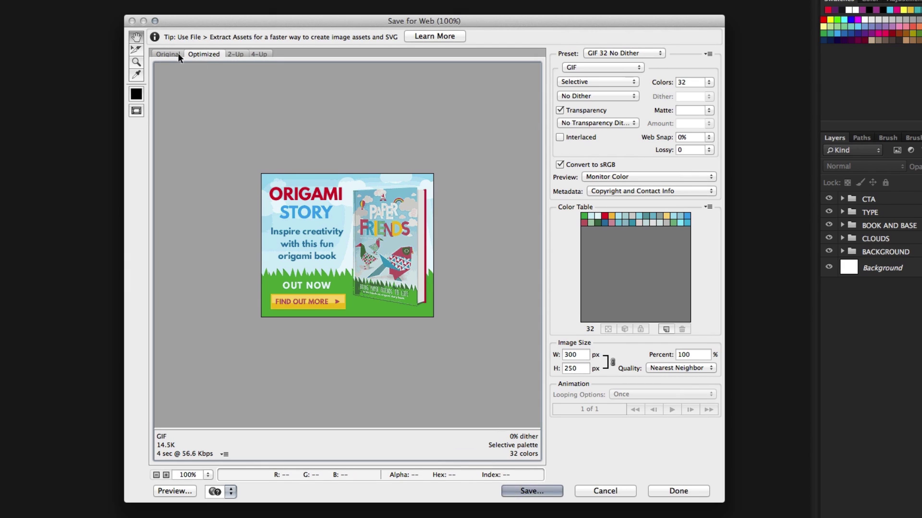
# Switch to the 2-Up comparison view and browse the Preset and file format lists
pyautogui.click(237, 51)
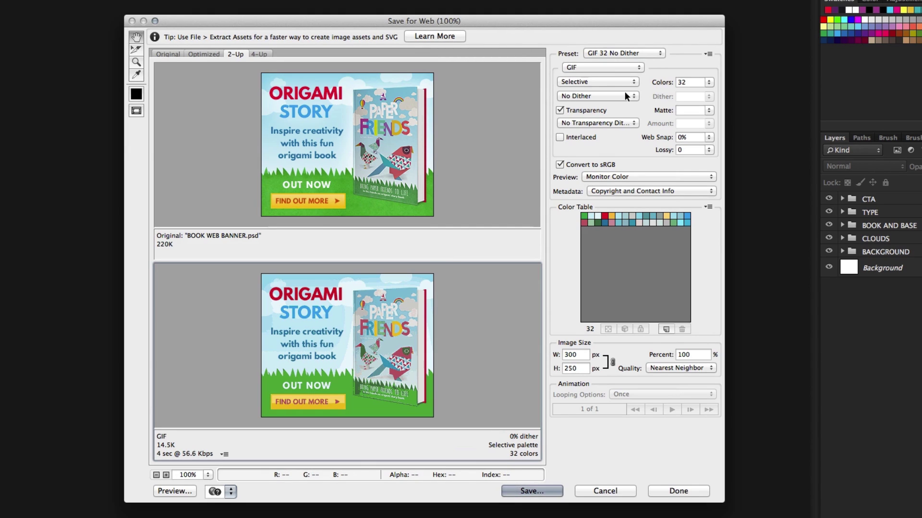
pyautogui.click(620, 53)
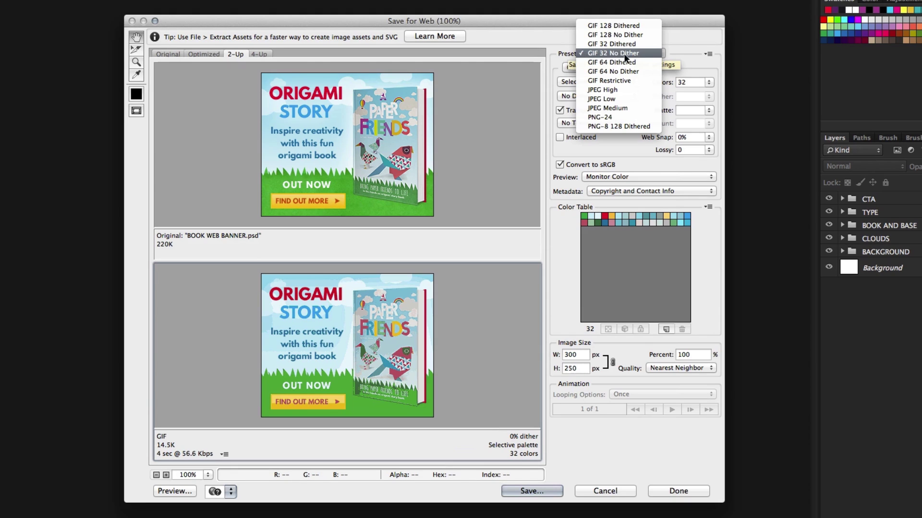
pyautogui.click(563, 62)
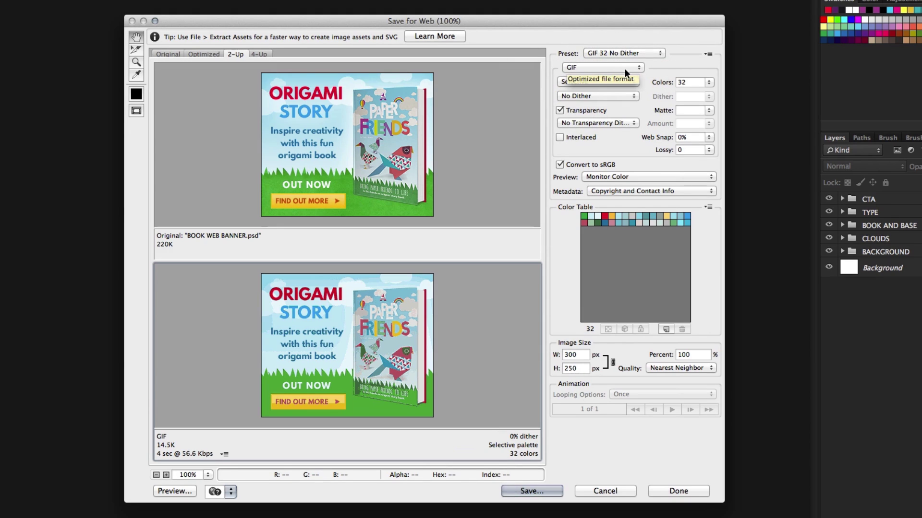
pyautogui.click(620, 67)
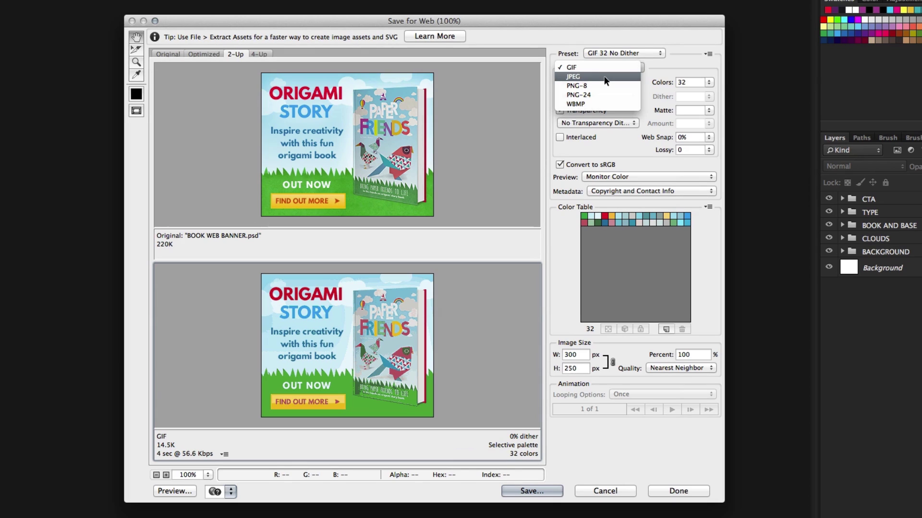
pyautogui.click(617, 141)
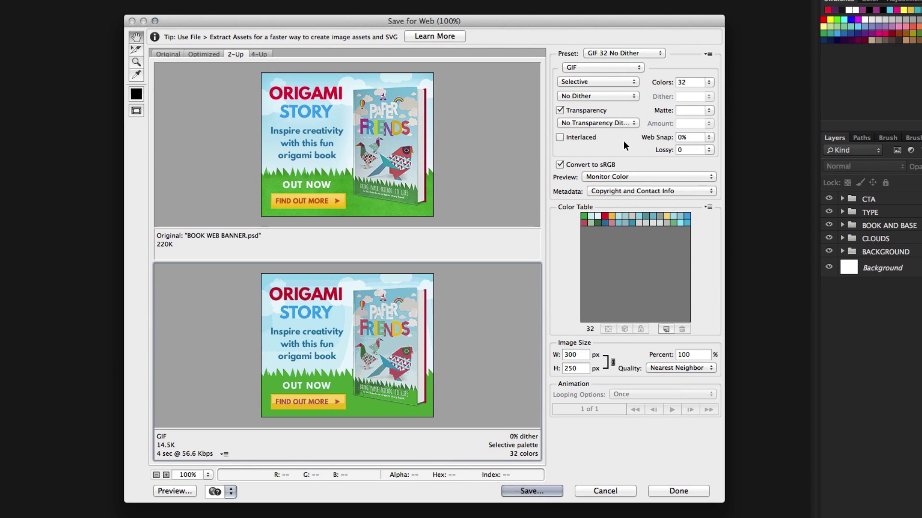
pyautogui.click(611, 67)
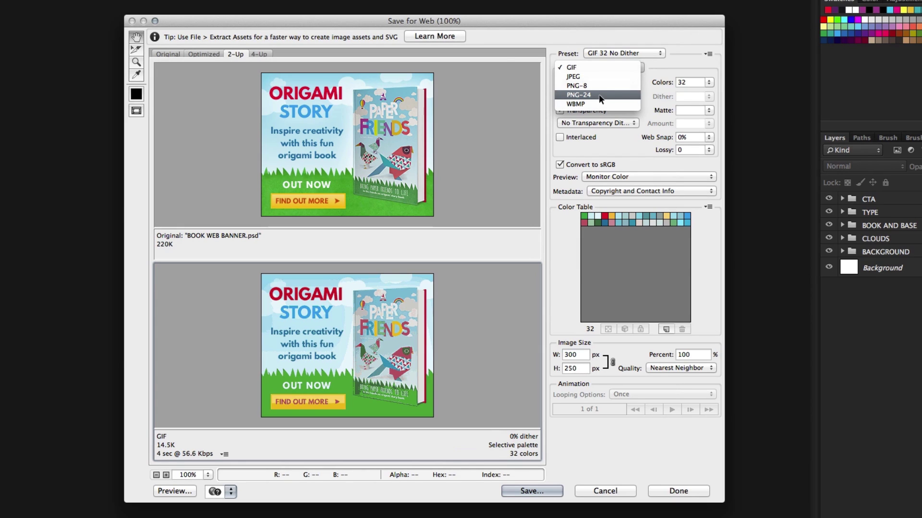
# Toggle the output format between JPEG and GIF several times, ending on GIF
pyautogui.click(598, 75)
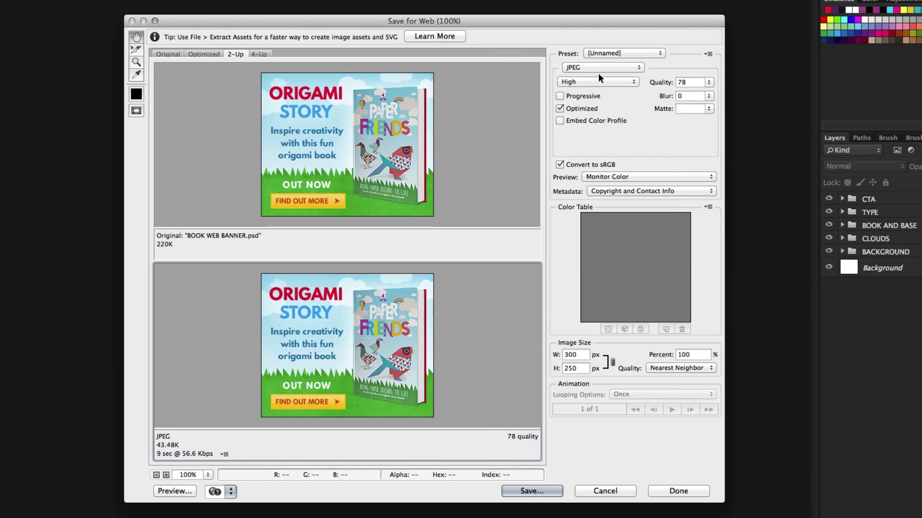
pyautogui.click(586, 67)
pyautogui.click(582, 60)
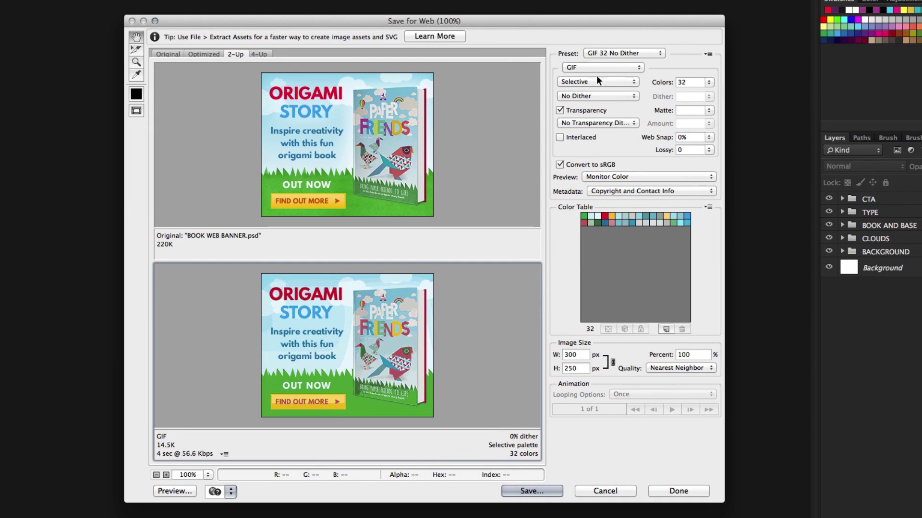
pyautogui.click(595, 67)
pyautogui.click(598, 75)
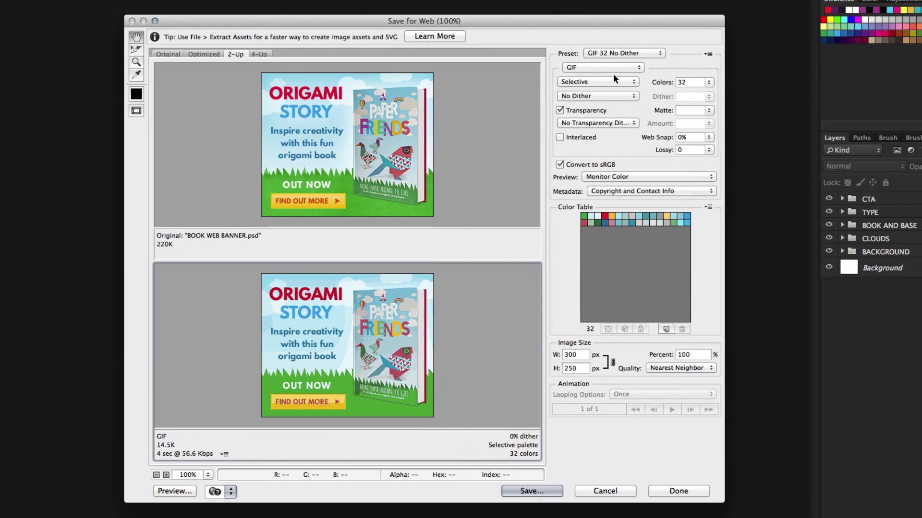
pyautogui.click(607, 68)
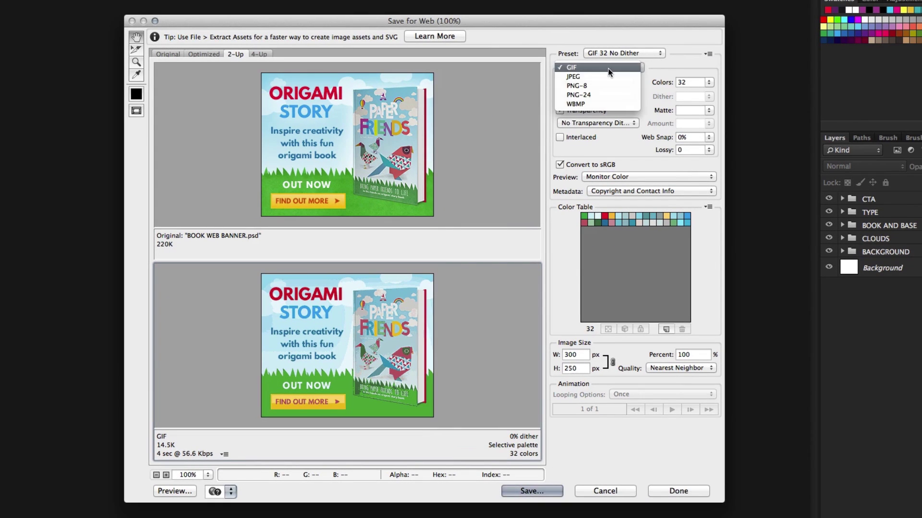
pyautogui.click(607, 78)
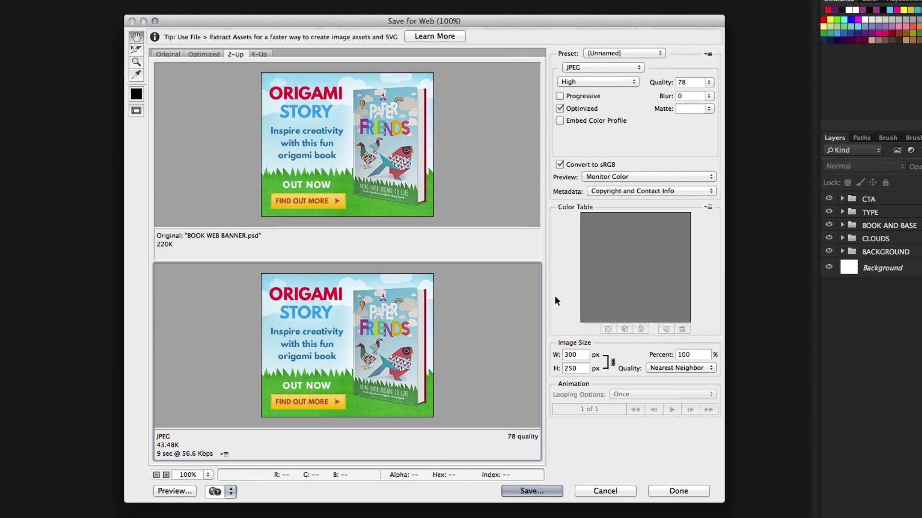
pyautogui.click(565, 68)
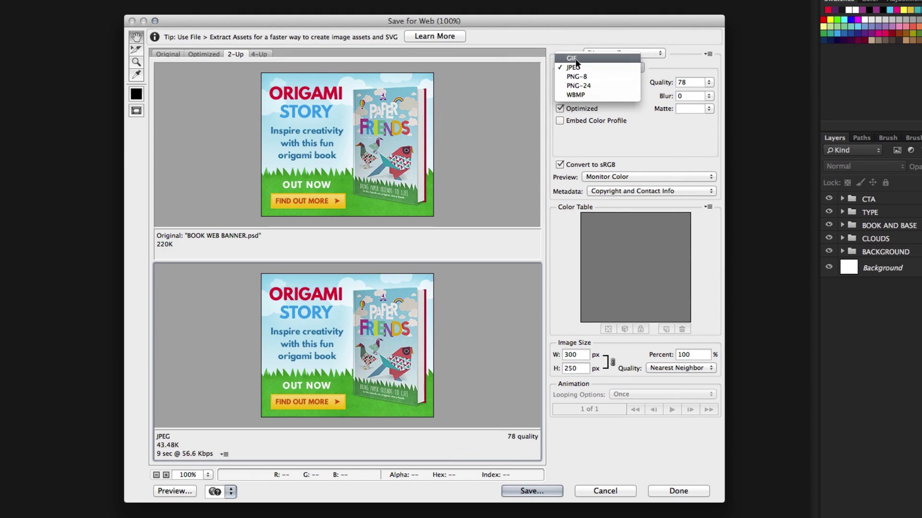
pyautogui.click(576, 59)
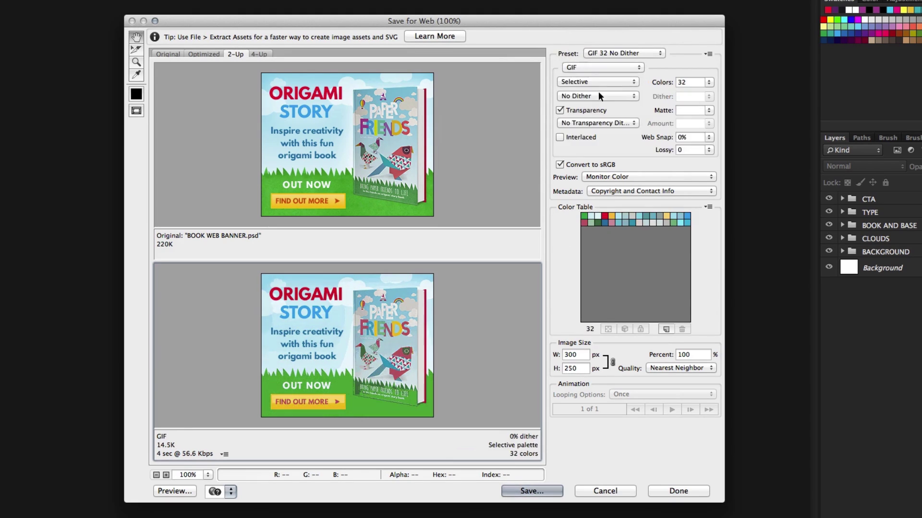
# Try 8 and 256 GIF colours, settle on 64, then switch the format to JPEG
pyautogui.click(710, 81)
pyautogui.click(735, 115)
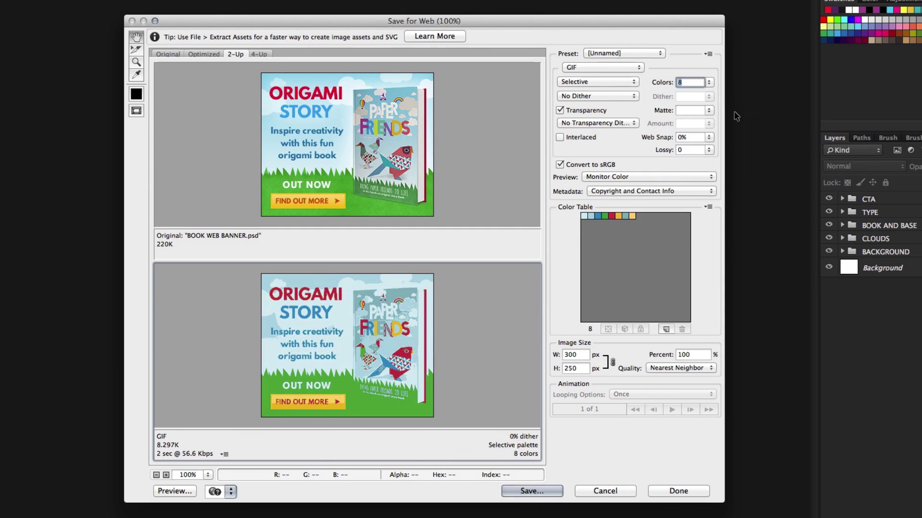
pyautogui.click(709, 82)
pyautogui.click(732, 172)
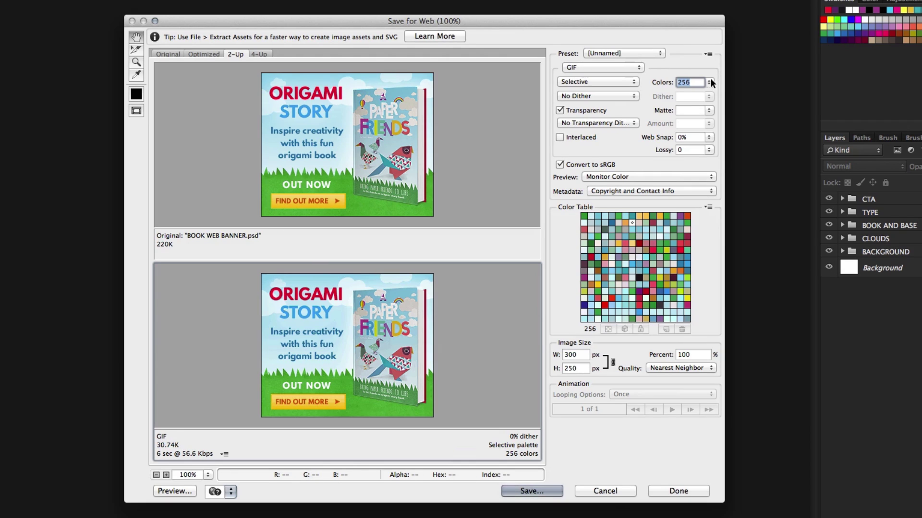
pyautogui.click(709, 81)
pyautogui.click(732, 152)
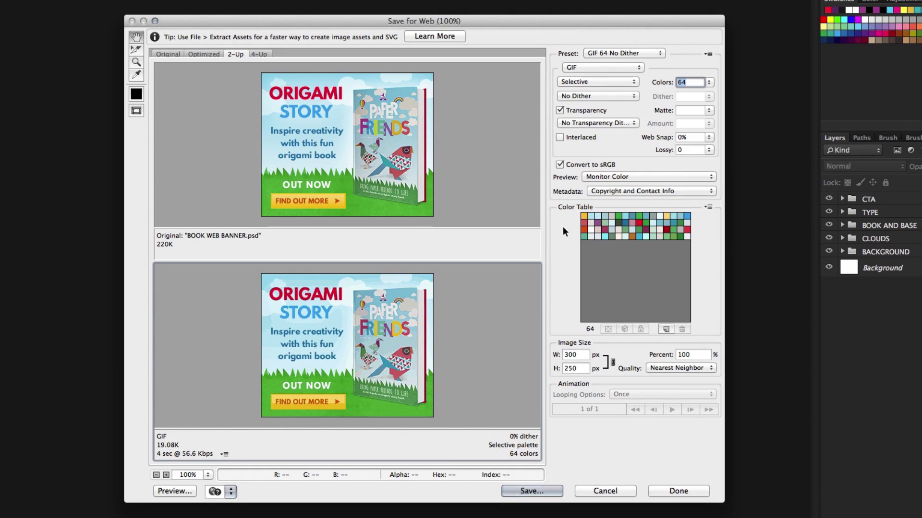
pyautogui.click(592, 68)
pyautogui.click(586, 79)
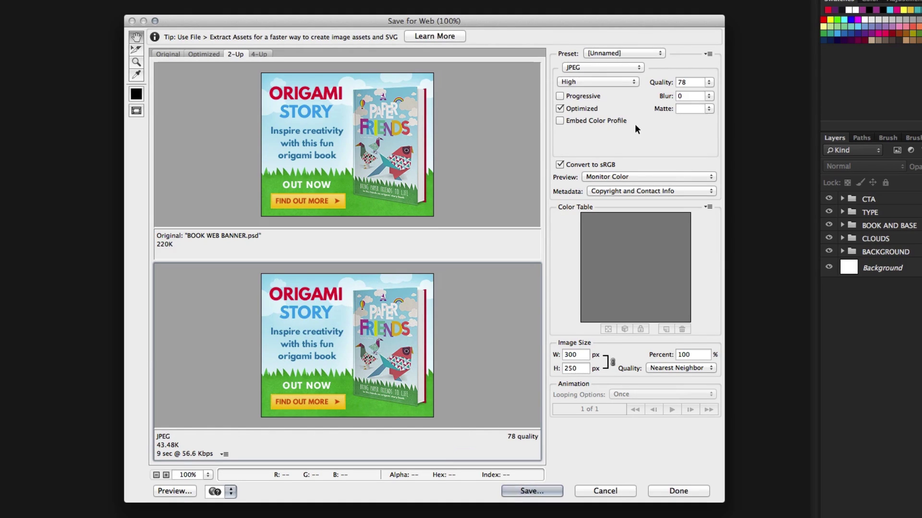
# Keep JPEG as the format and try the Low quality level
pyautogui.click(582, 67)
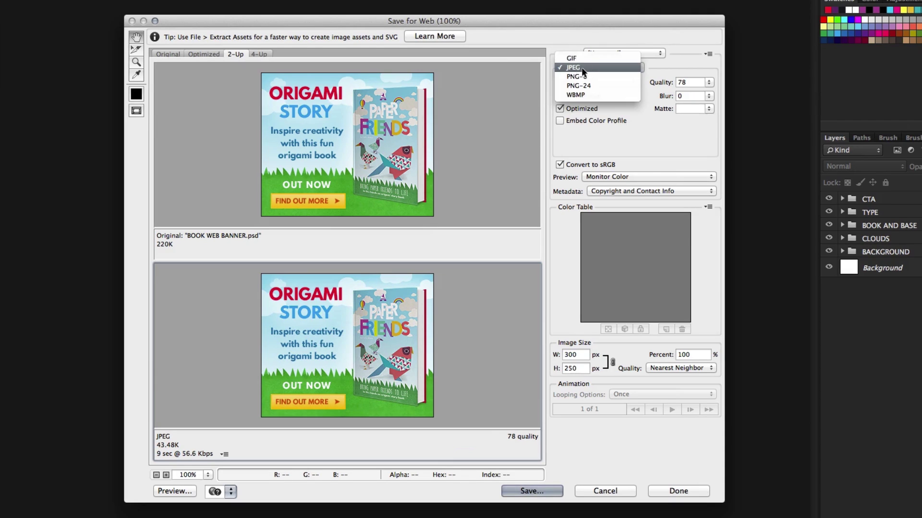
pyautogui.click(583, 67)
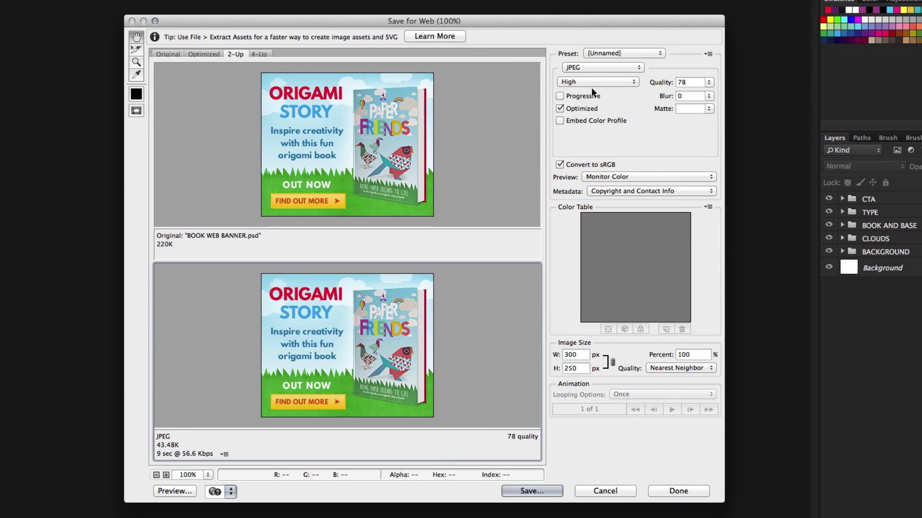
pyautogui.click(591, 82)
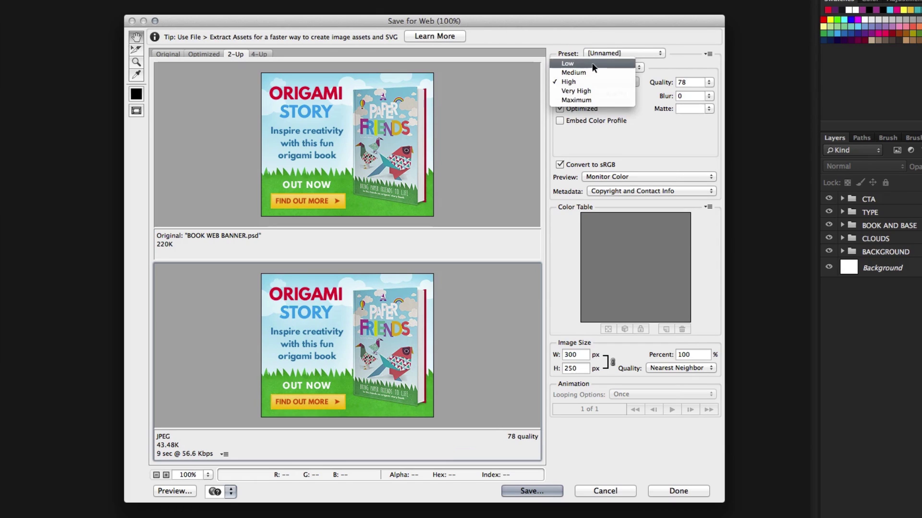
pyautogui.click(592, 64)
# Try Maximum quality, then set the Quality value to 90 (Very High, about 63.59K)
pyautogui.click(608, 68)
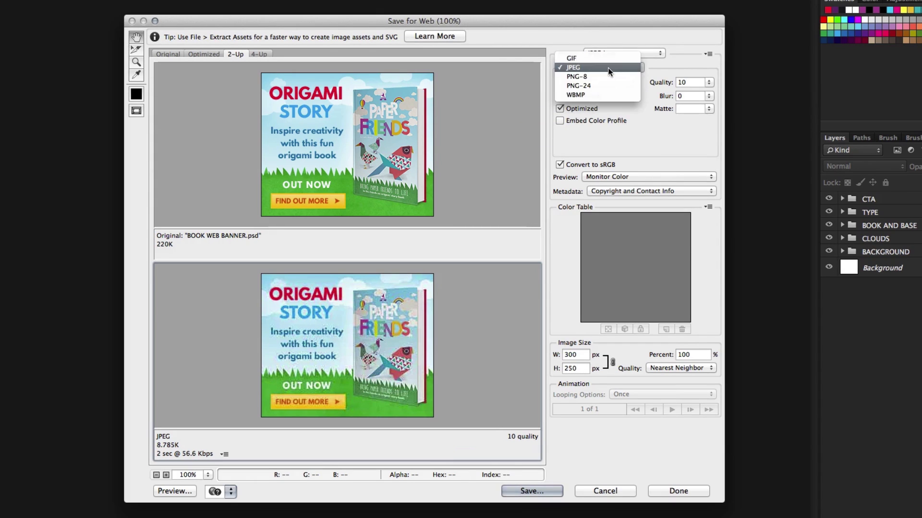
pyautogui.click(607, 69)
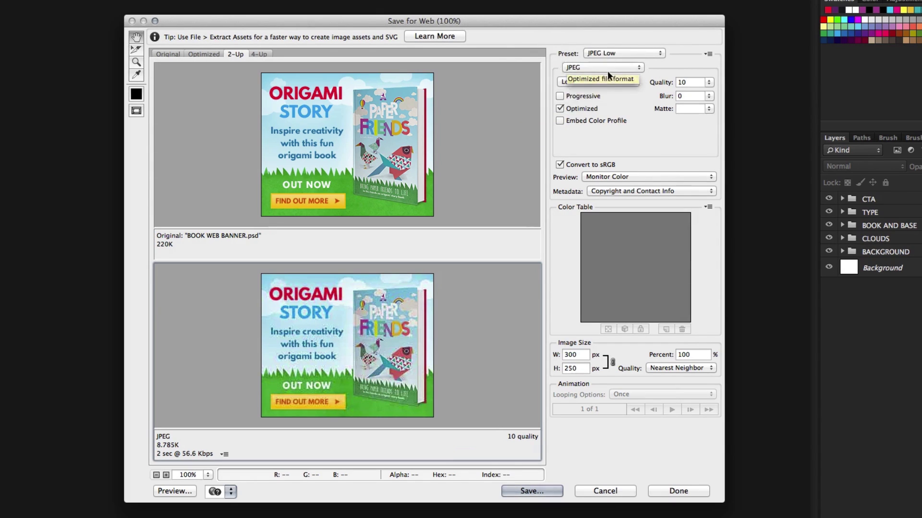
pyautogui.click(581, 81)
pyautogui.click(579, 116)
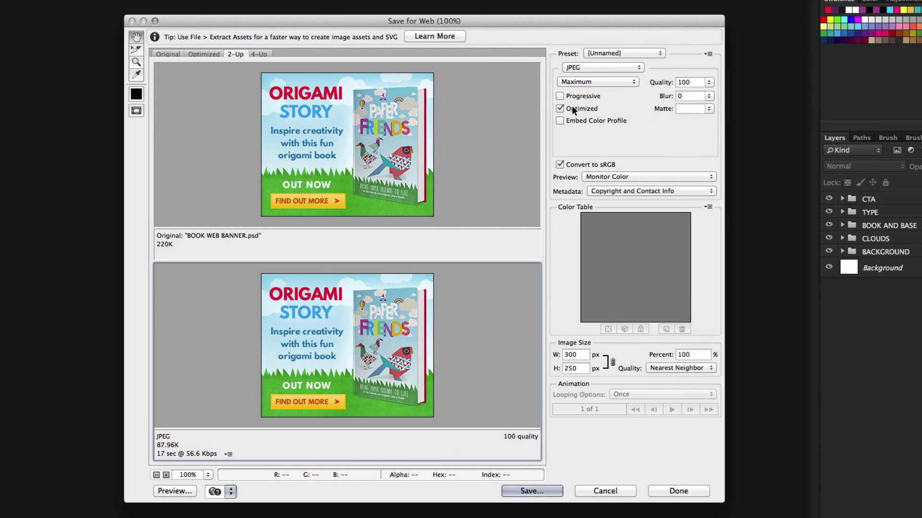
pyautogui.click(588, 80)
pyautogui.click(588, 80)
pyautogui.doubleClick(697, 81)
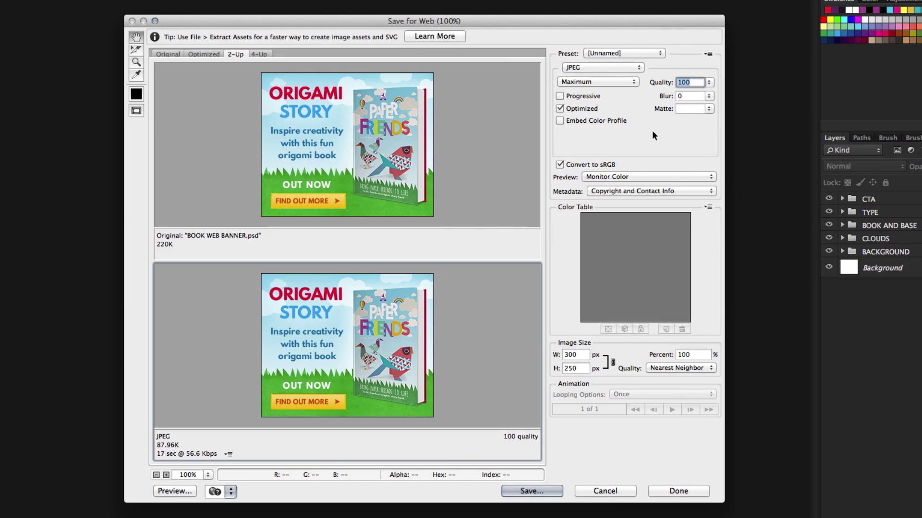
pyautogui.write('10')
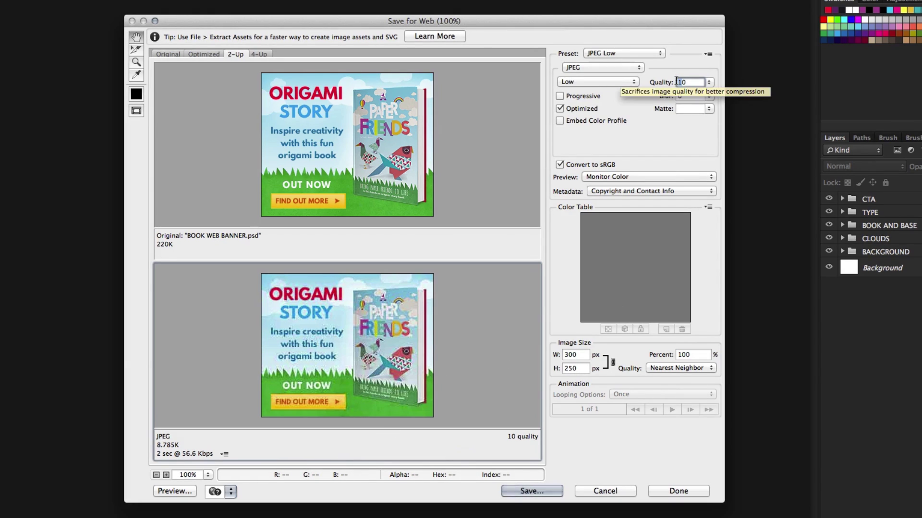
pyautogui.write('90')
pyautogui.press('Return')
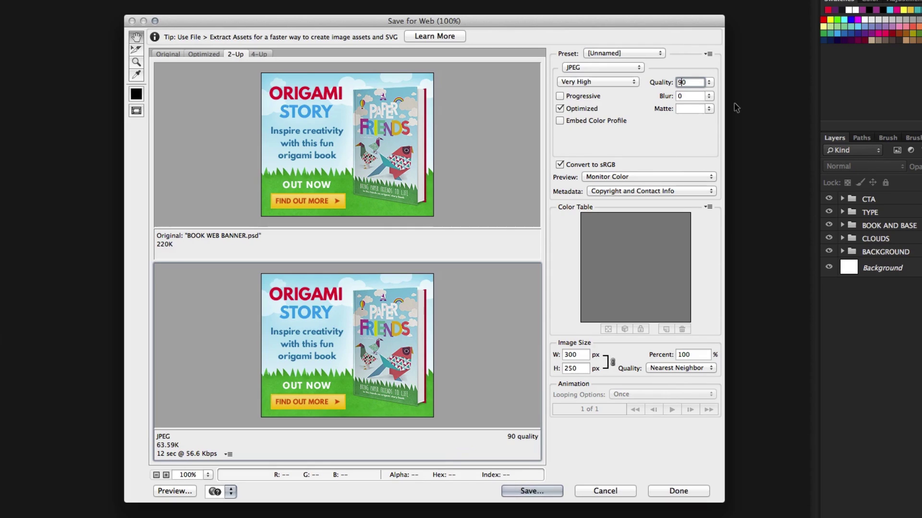
# Optimize the JPEG to a 44K target file size, returning it to High quality 78
pyautogui.click(707, 54)
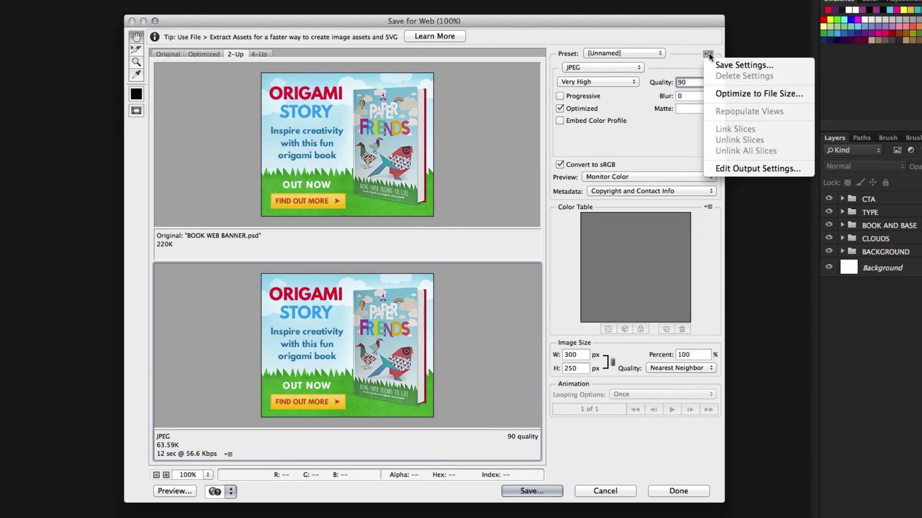
pyautogui.click(747, 93)
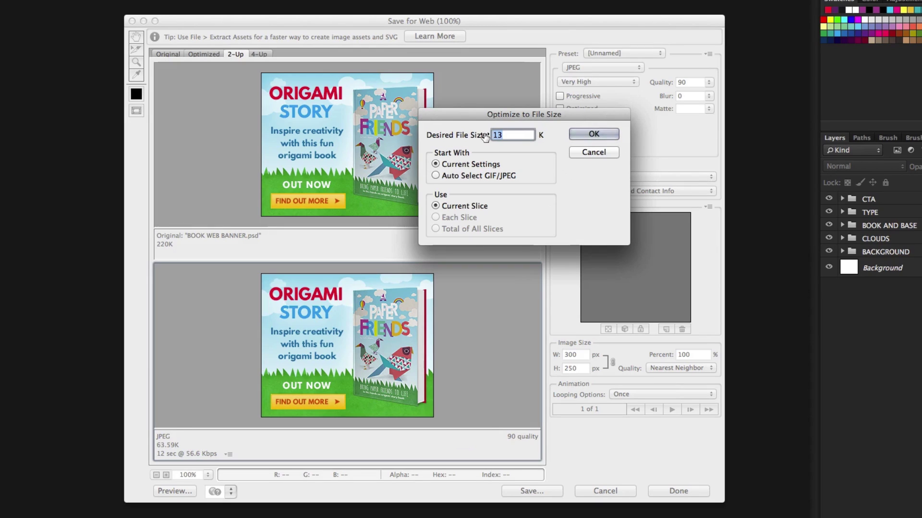
pyautogui.write('44')
pyautogui.click(590, 133)
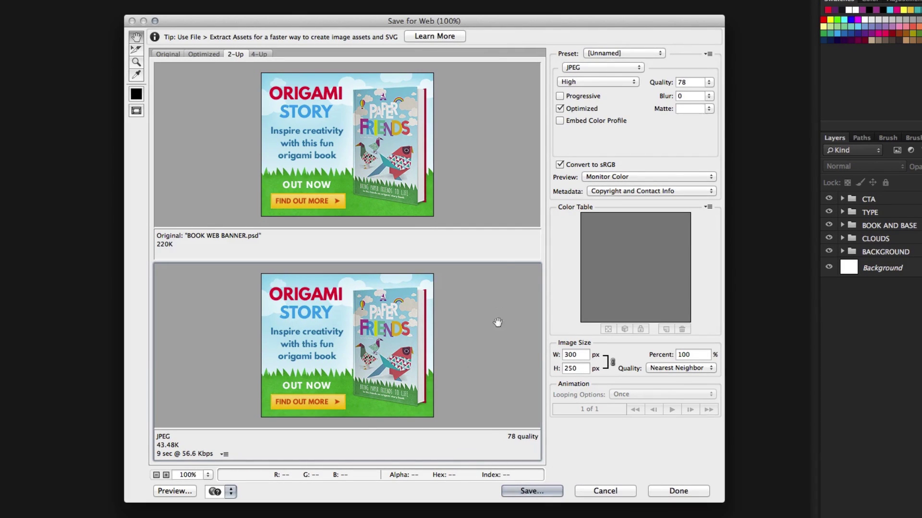
# Save the banner JPEG as PAPER_FRIENDS_BANNER.jpg instead of BOOK-WEB-BANNER.jpg
pyautogui.click(529, 491)
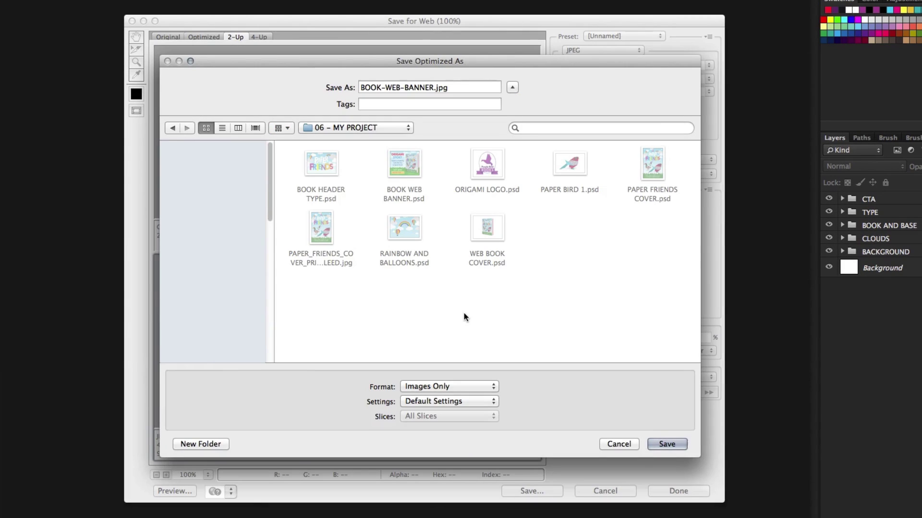
pyautogui.click(350, 86)
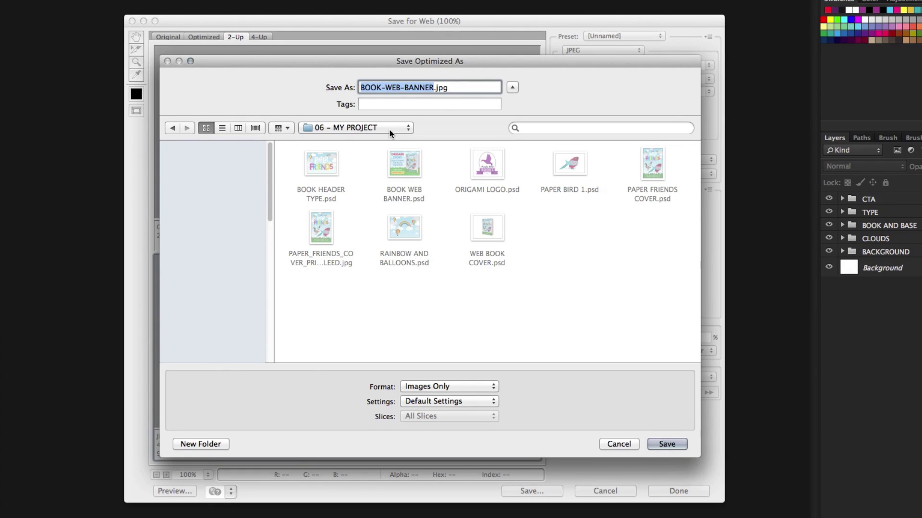
pyautogui.write('PASE')
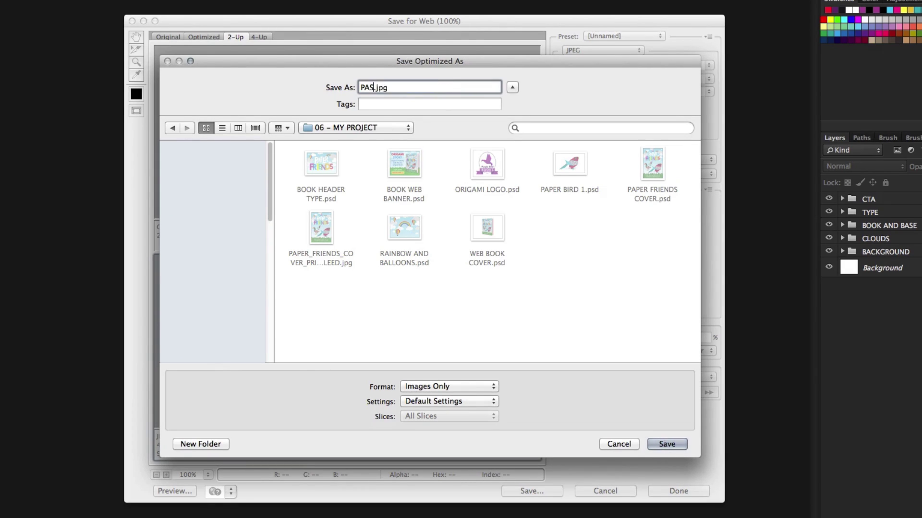
pyautogui.press('BackSpace')
pyautogui.press('BackSpace')
pyautogui.write('PER_FRIENDS_BANNER')
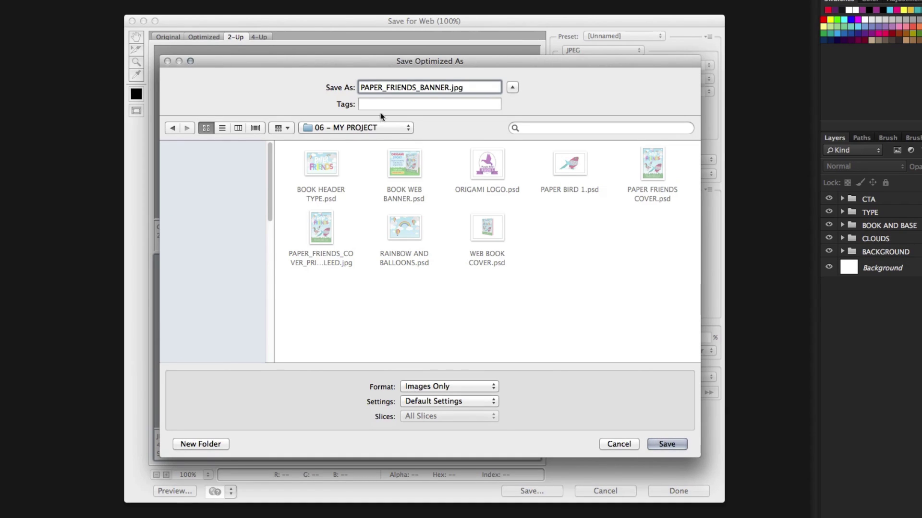
pyautogui.click(667, 446)
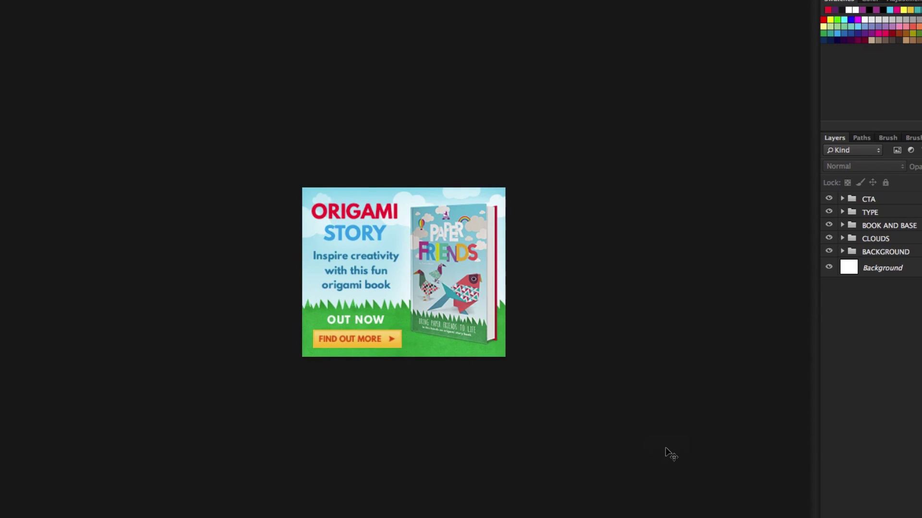
# In Finder, open 06 – MY PROJECT and Quick Look PAPER_FRIENDS_BANNER.jpg
pyautogui.press('super+Tab')
pyautogui.doubleClick(705, 190)
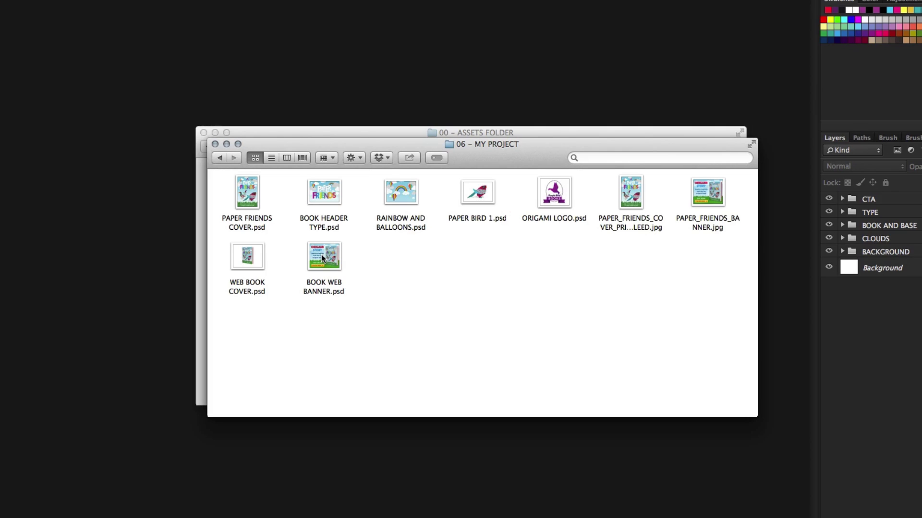
pyautogui.click(638, 205)
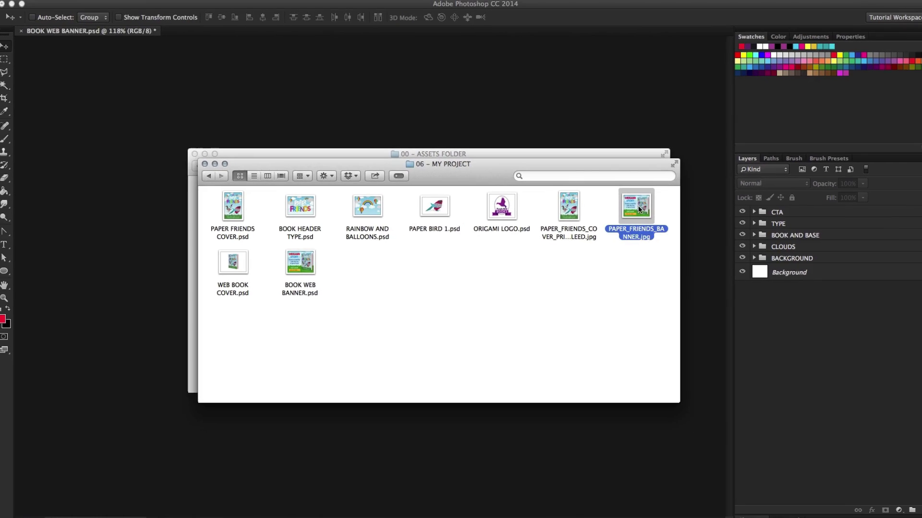
pyautogui.press('space')
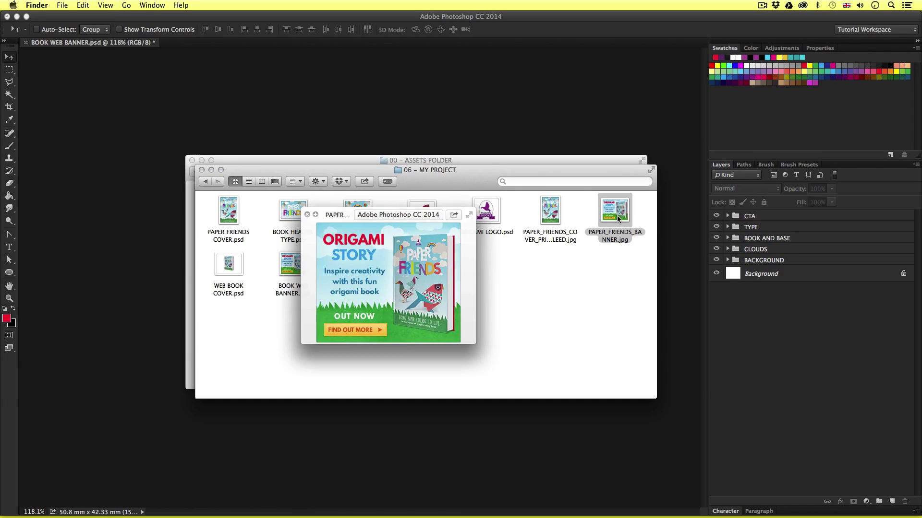